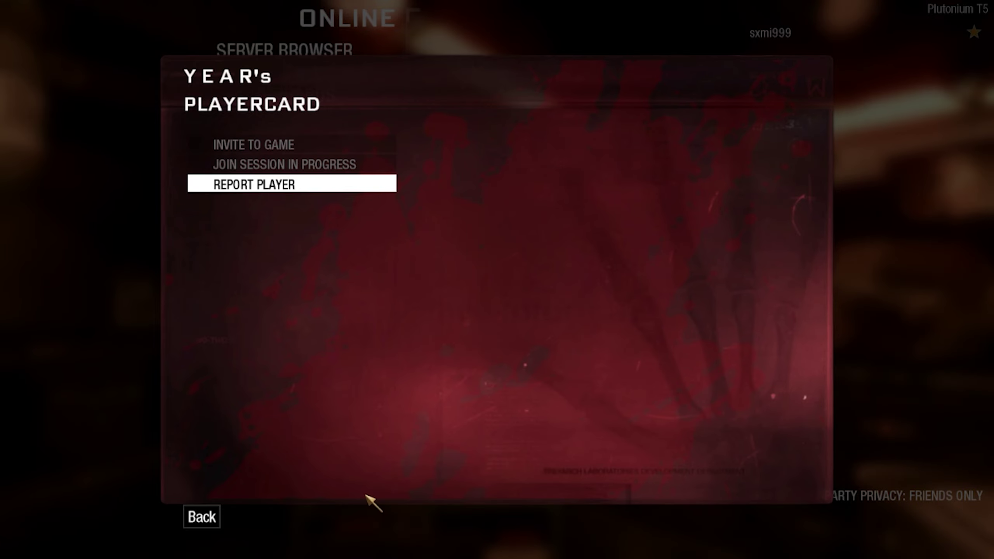
Leave the friend's playercard, check Game Invites, and return to the friends list
click(211, 517)
click(356, 90)
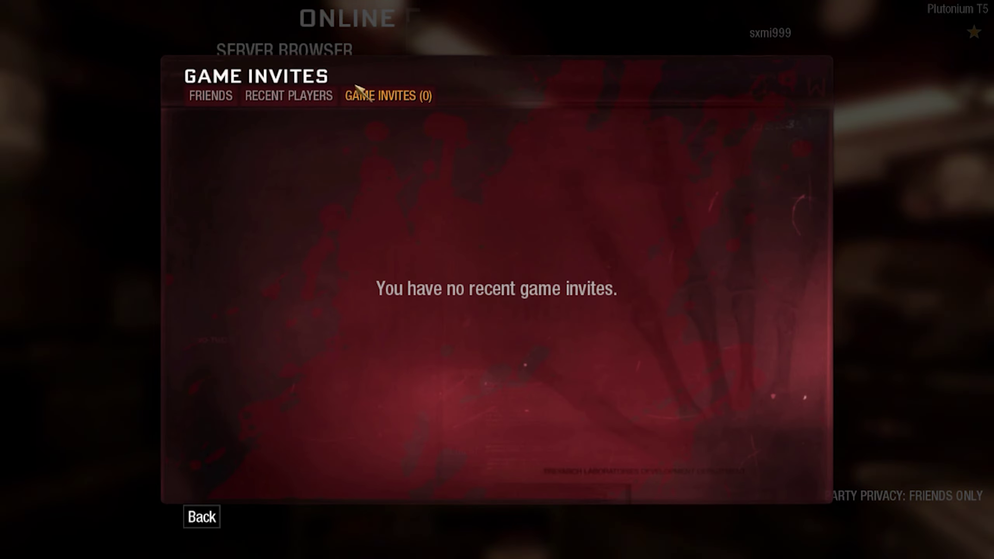
click(179, 94)
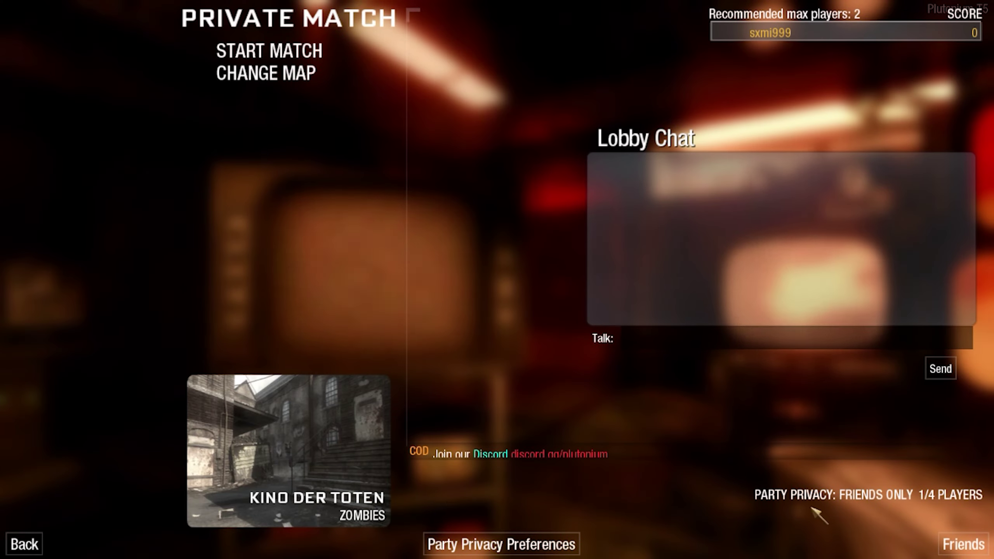
Close the map choice, view YEAR's playercard, and check Game Invites for a session
click(963, 544)
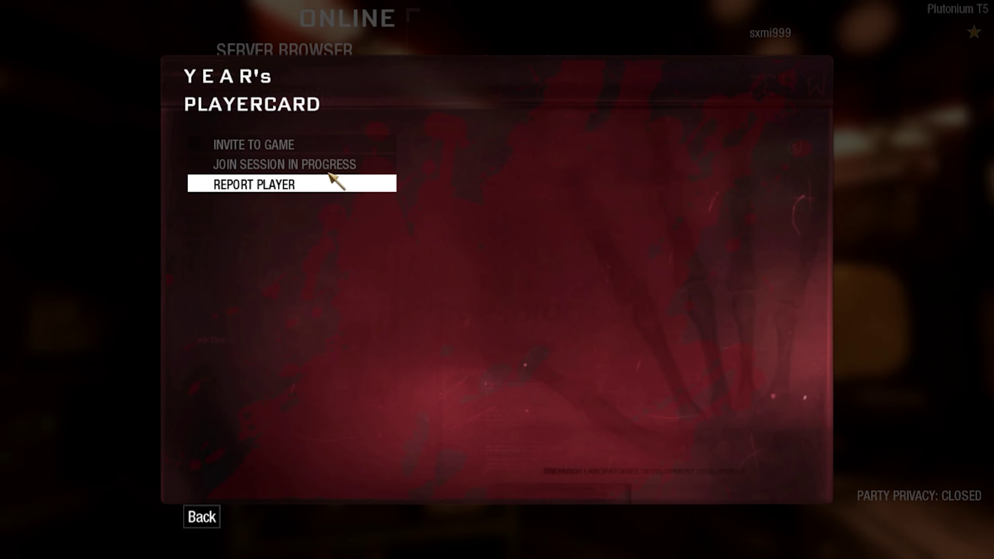
click(203, 517)
click(389, 96)
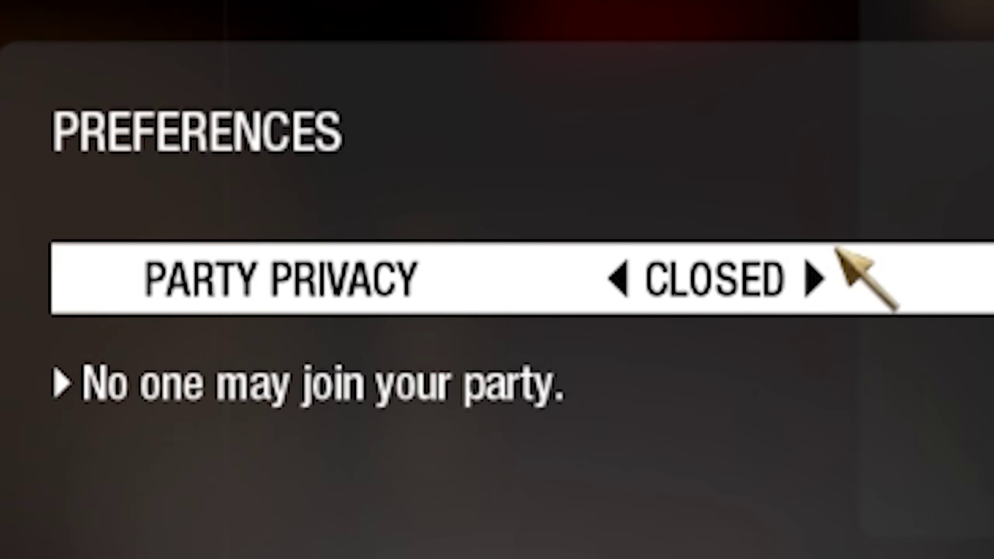
Set Party Privacy to Open and send YEAR a game invite from the playercard
click(835, 295)
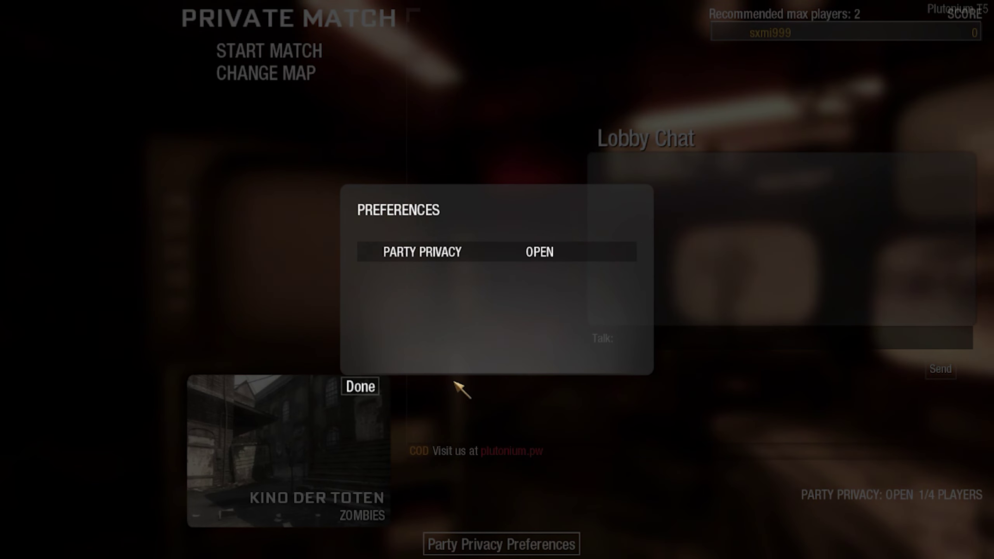
click(365, 384)
click(967, 547)
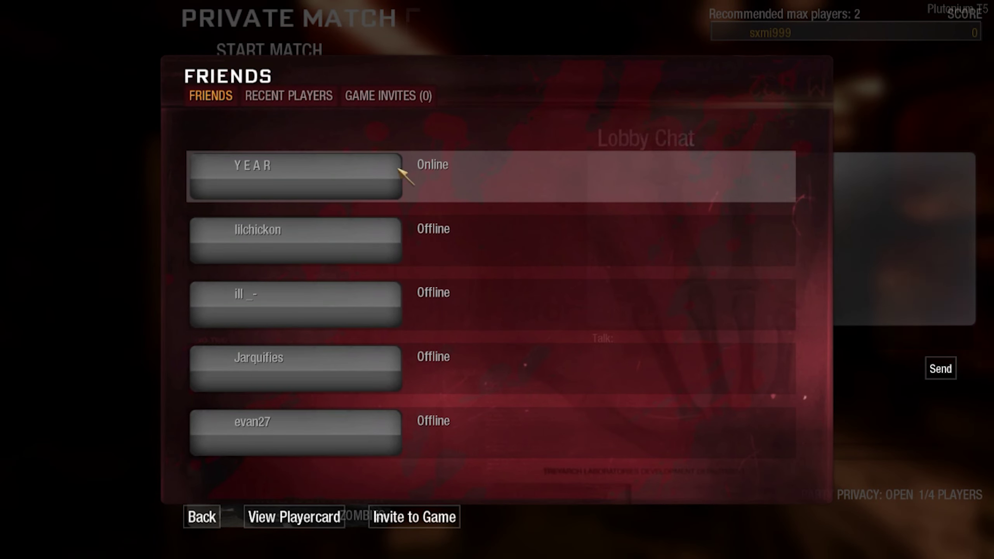
click(411, 184)
click(314, 147)
click(202, 517)
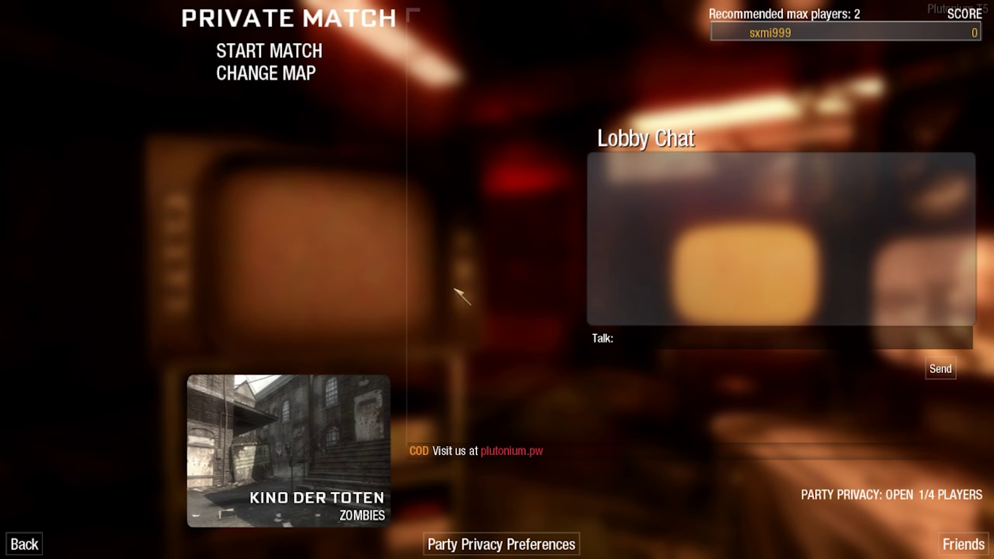
Leave the T5 lobby and reach the solo map selection in Black Ops II Zombies
key(Escape)
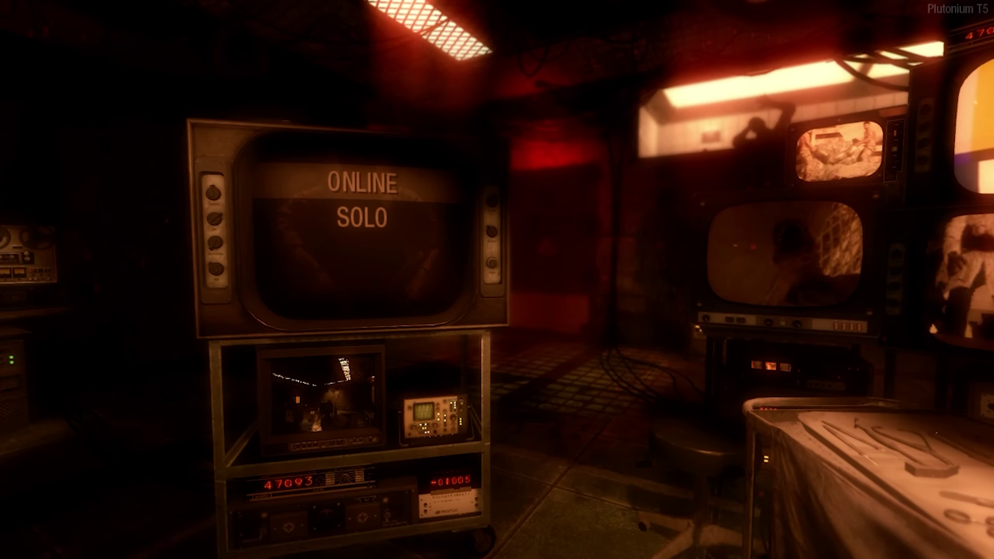
key(Down)
key(Return)
key(Down)
key(Return)
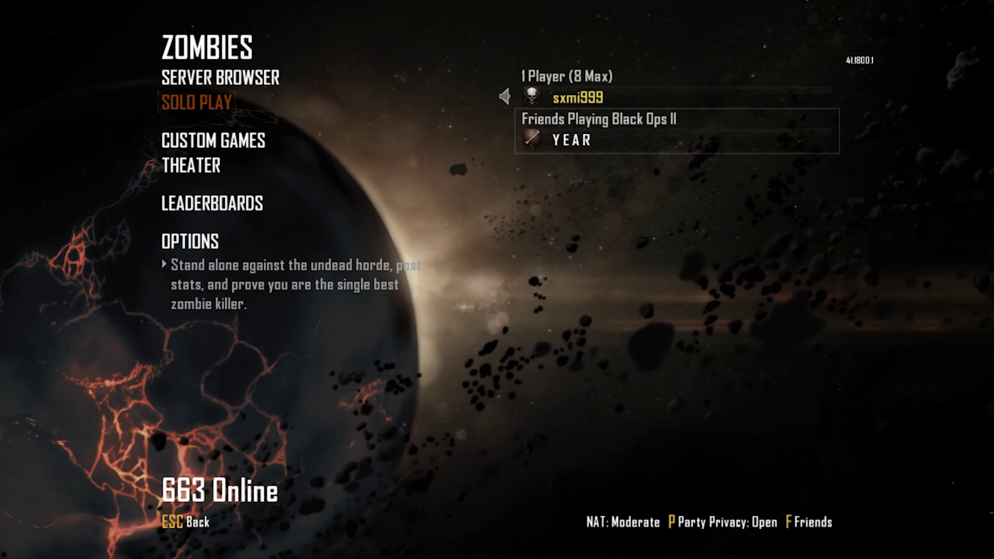
key(Return)
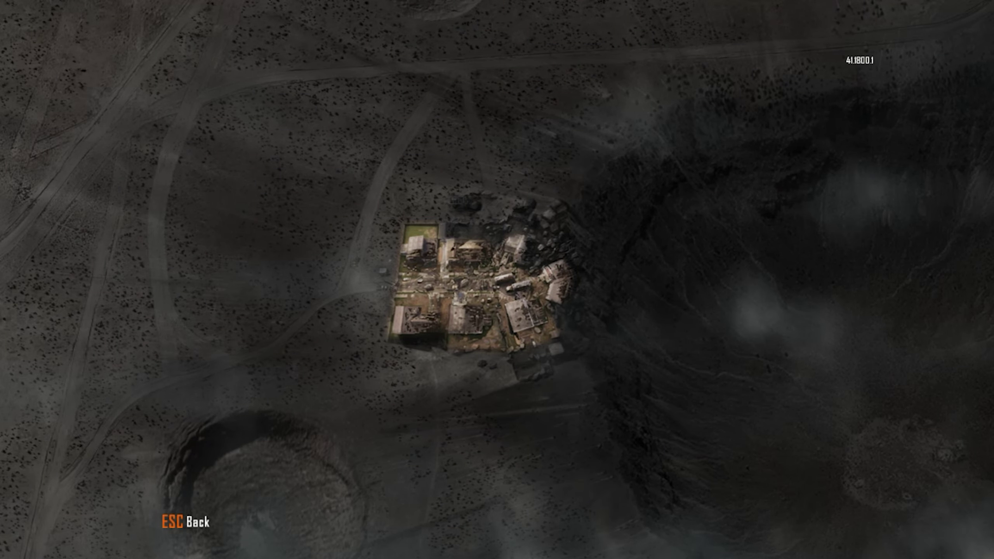
Back out to the Zombies main menu and select YEAR's entry to join
key(Escape)
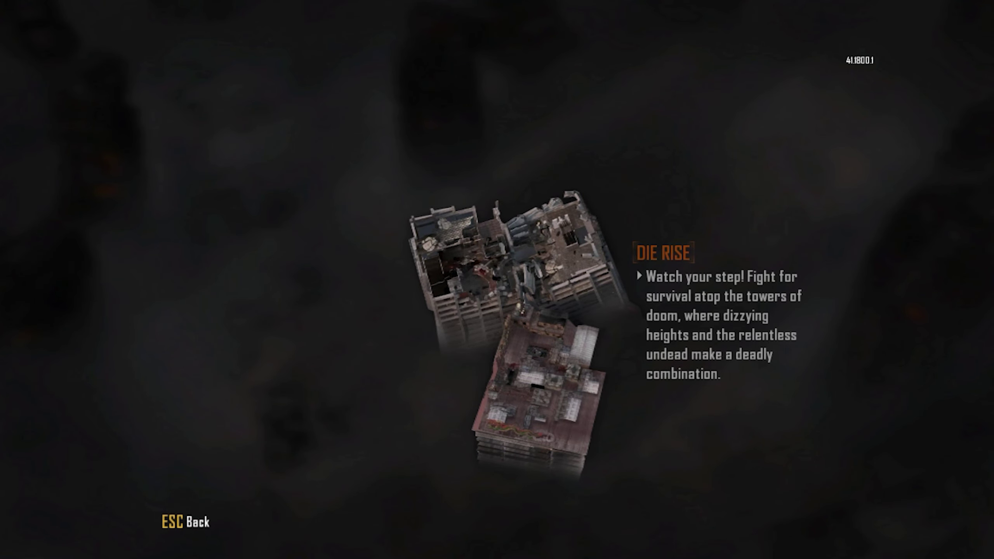
key(Escape)
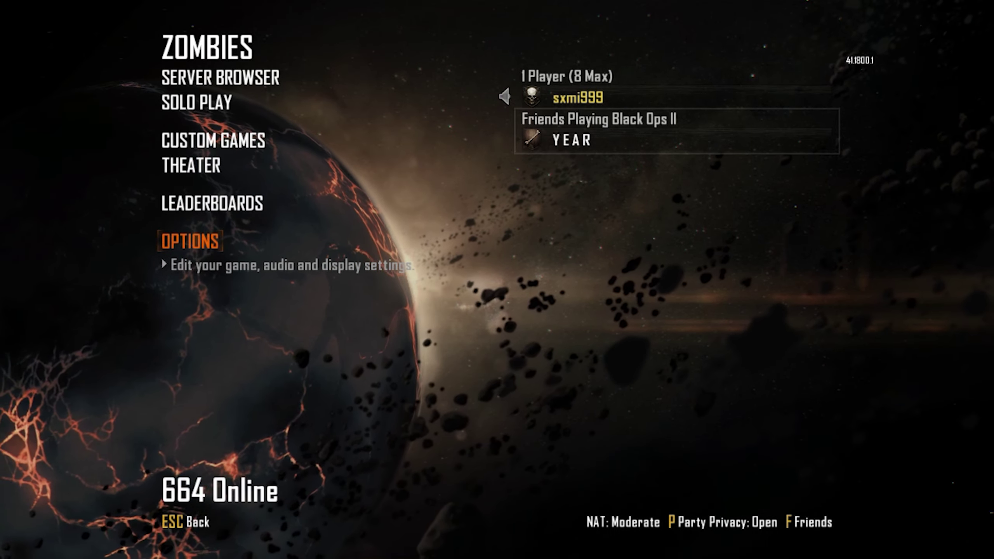
key(Right)
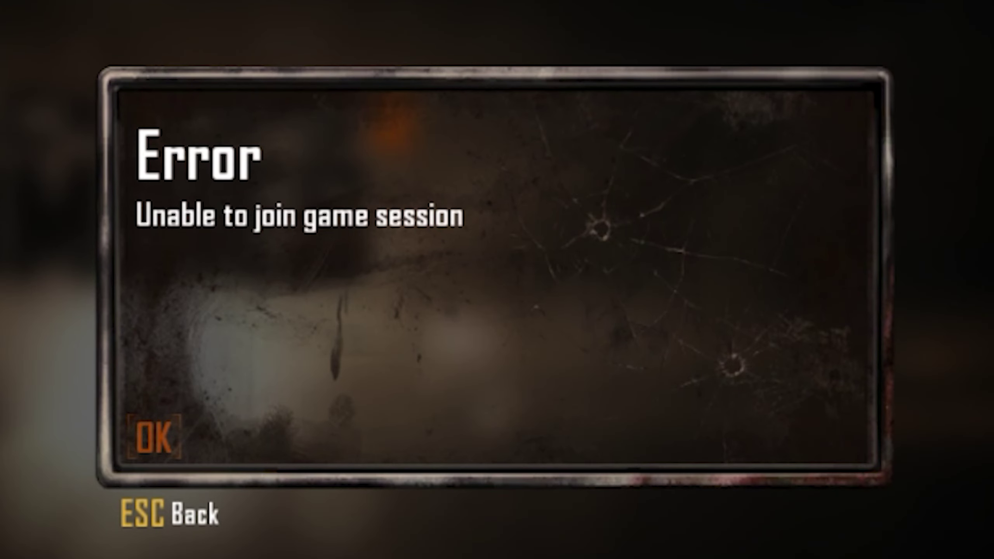
scroll(652, 204, down, 5)
scroll(651, 218, down, 5)
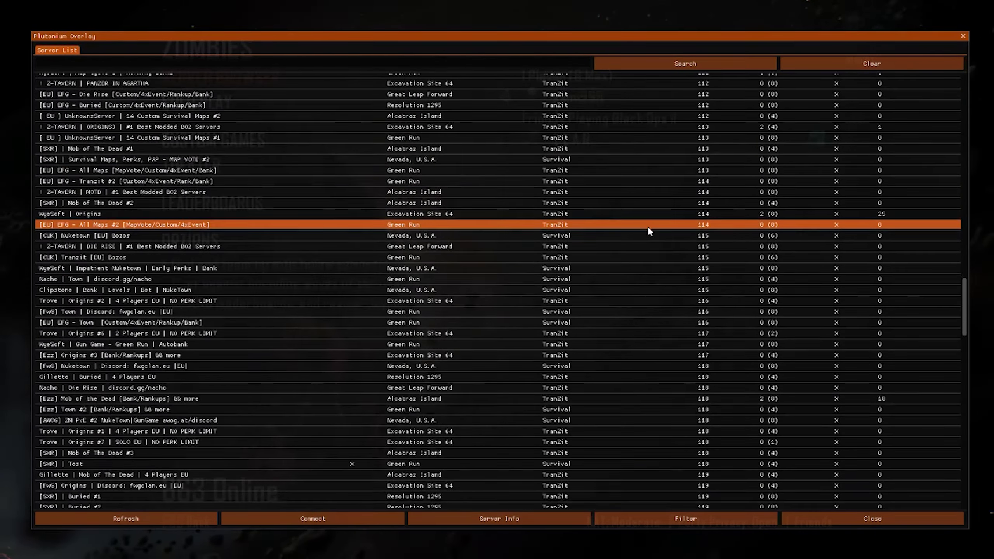
scroll(645, 238, down, 3)
scroll(640, 246, down, 3)
scroll(637, 253, down, 5)
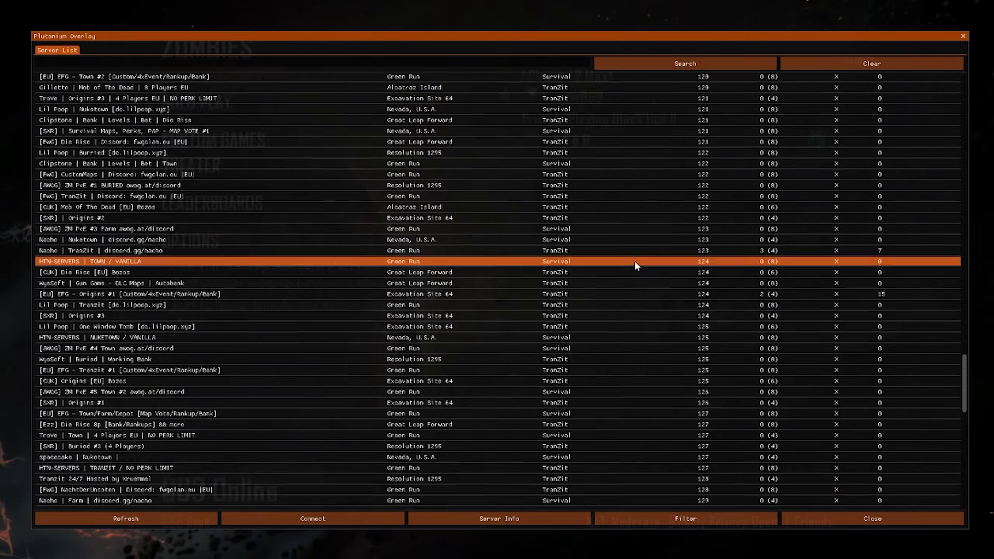
scroll(629, 284, down, 5)
scroll(621, 295, down, 8)
scroll(617, 296, down, 6)
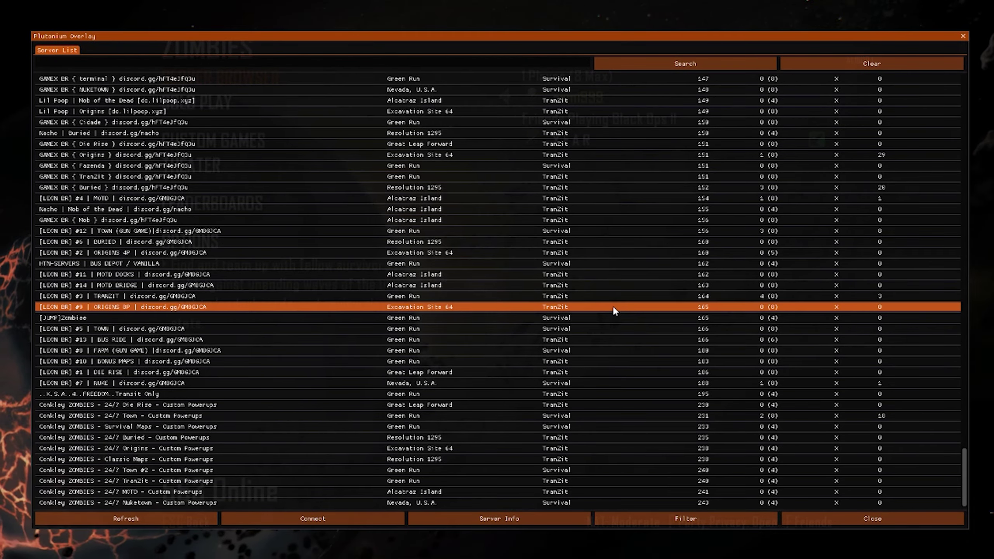
scroll(613, 311, up, 2)
scroll(609, 315, down, 2)
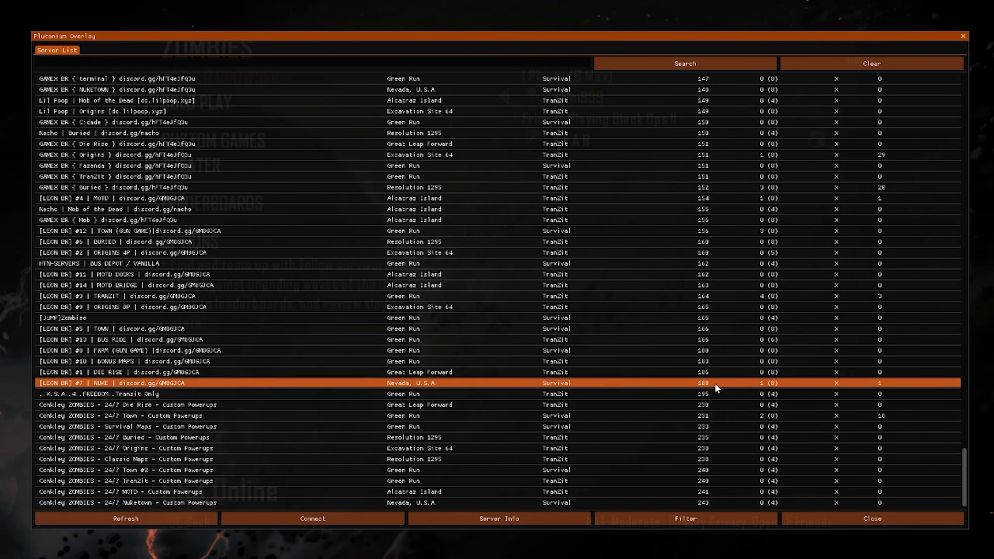
mouse_move(965, 459)
mouse_down()
mouse_move(963, 213)
mouse_move(973, 494)
mouse_up()
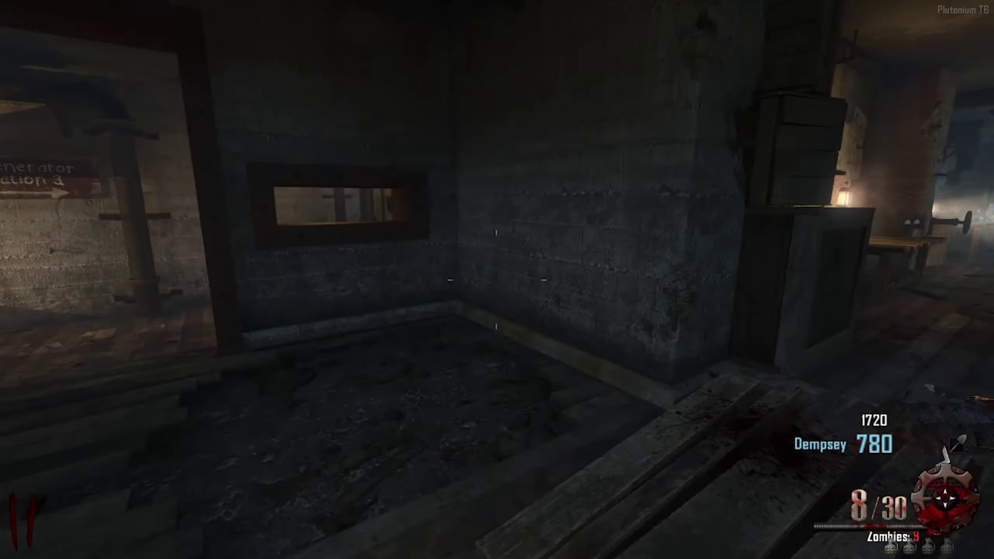
Advance through the Origins bunker corridors, grab the Max Ammo, and equip the MP40
key(w)
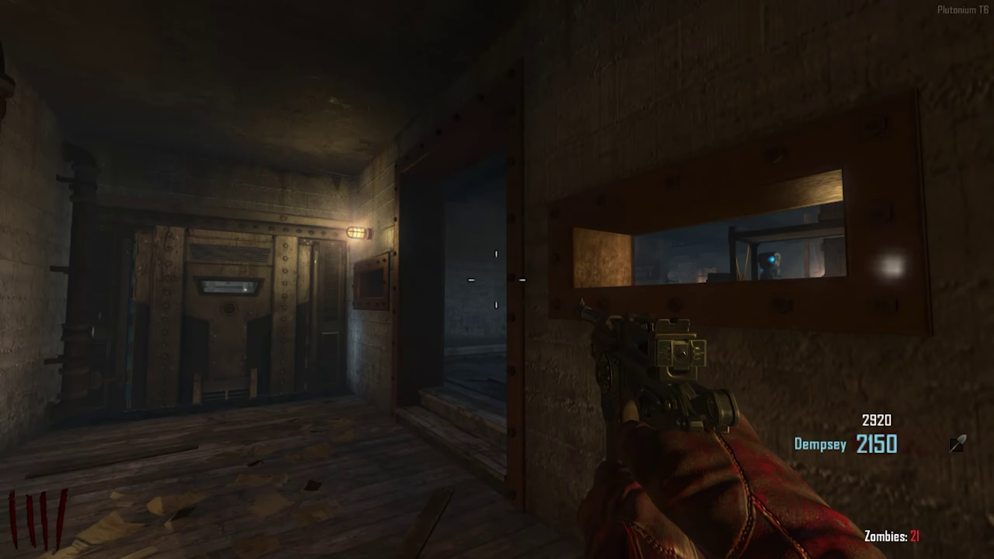
key(w)
key(w)
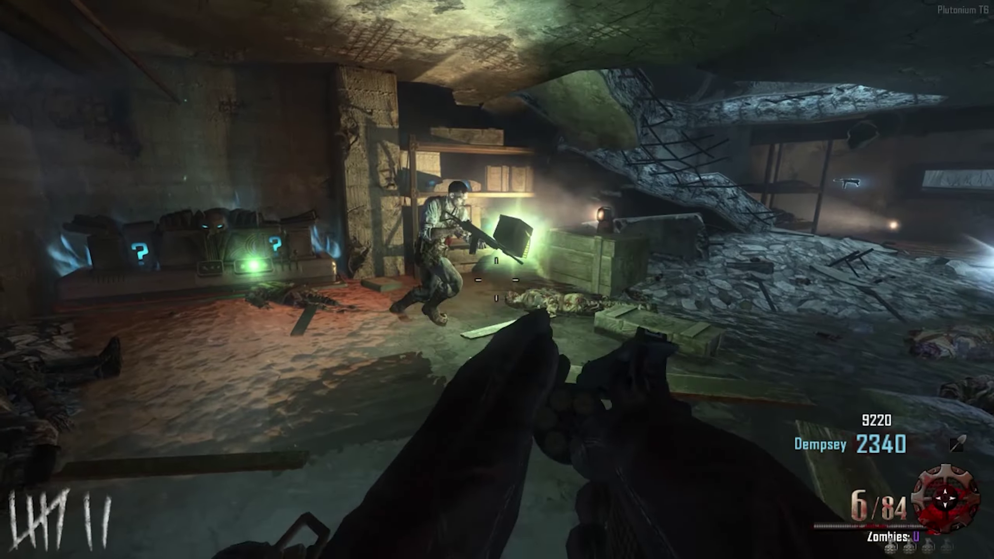
key(1)
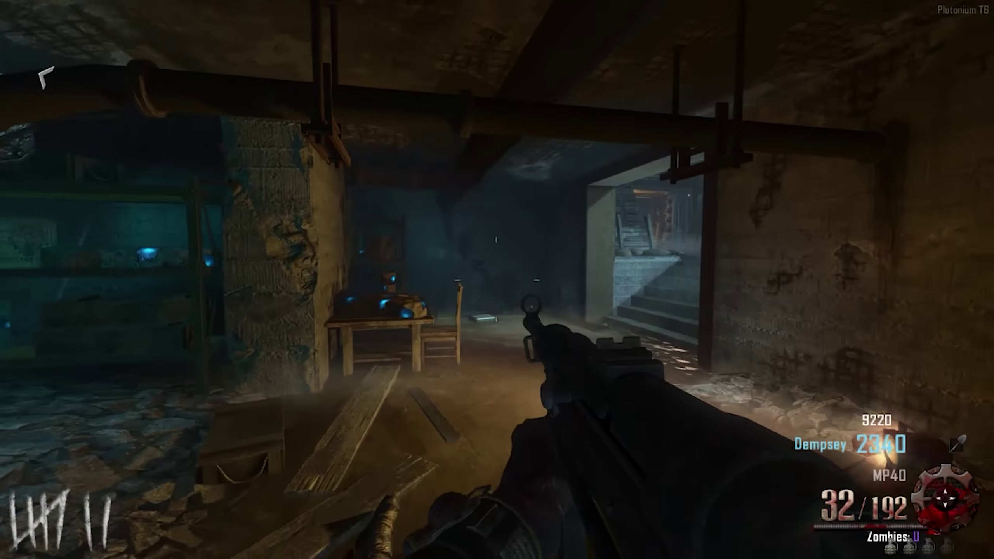
Switch to the Python, raise Voice Volume to 0.81 in Sound settings, and resume
key(2)
key(Escape)
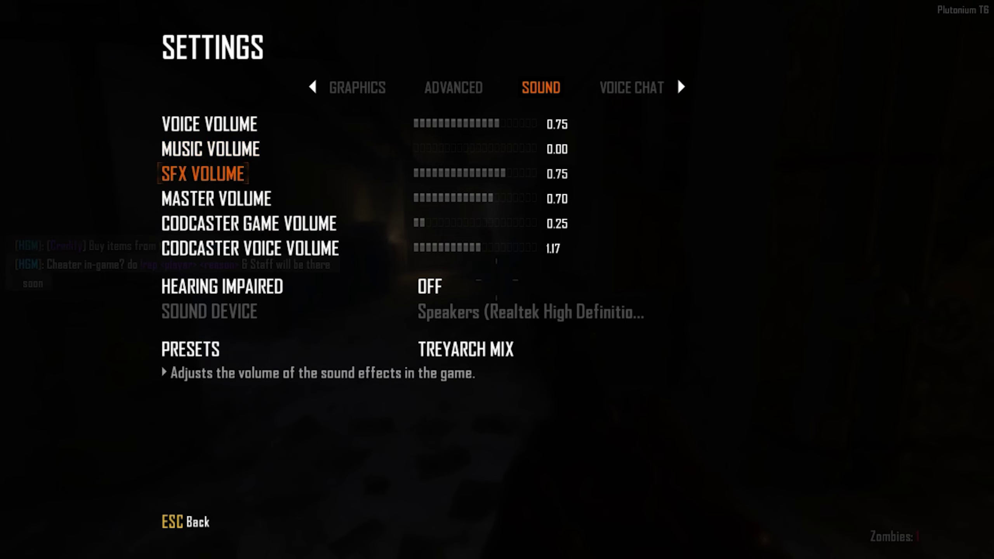
key(Right)
key(Right)
key(Right)
key(Down)
key(Down)
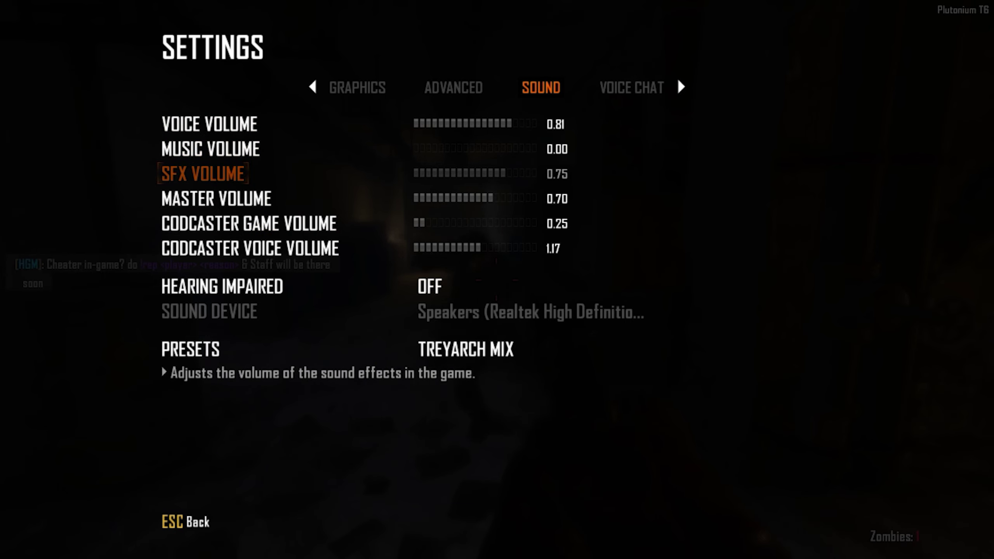
key(Escape)
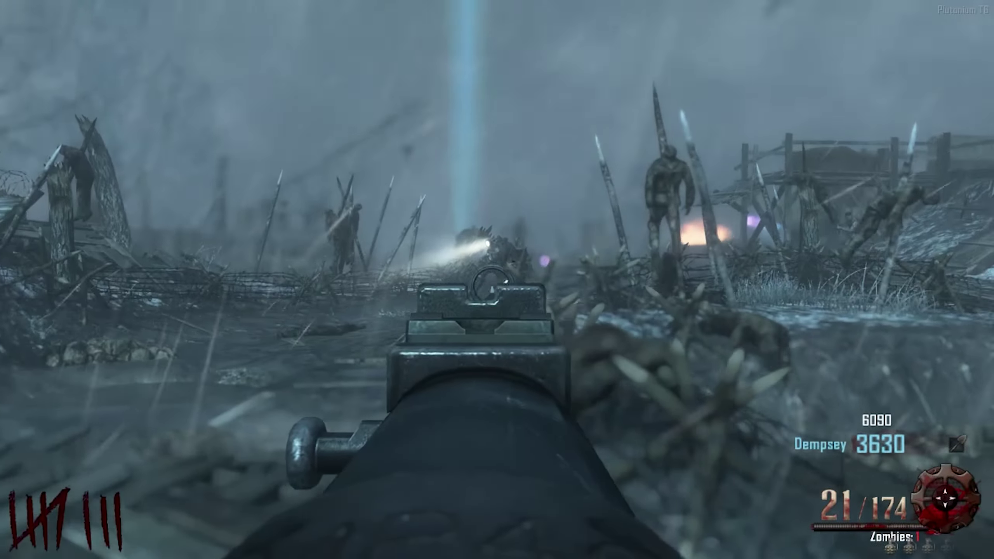
Shoot, knife and reload against trench zombies until the nine-round Game Over
click(497, 280)
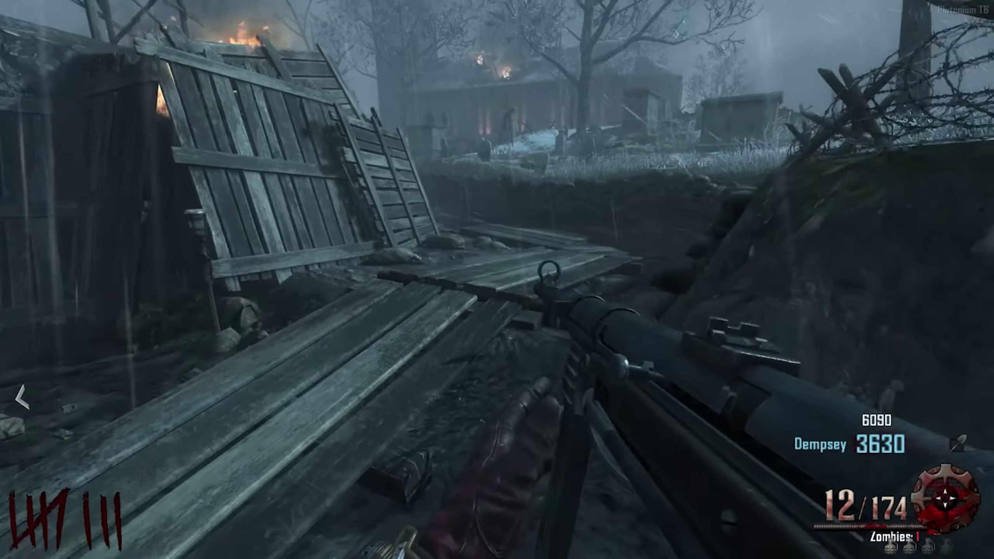
key(v)
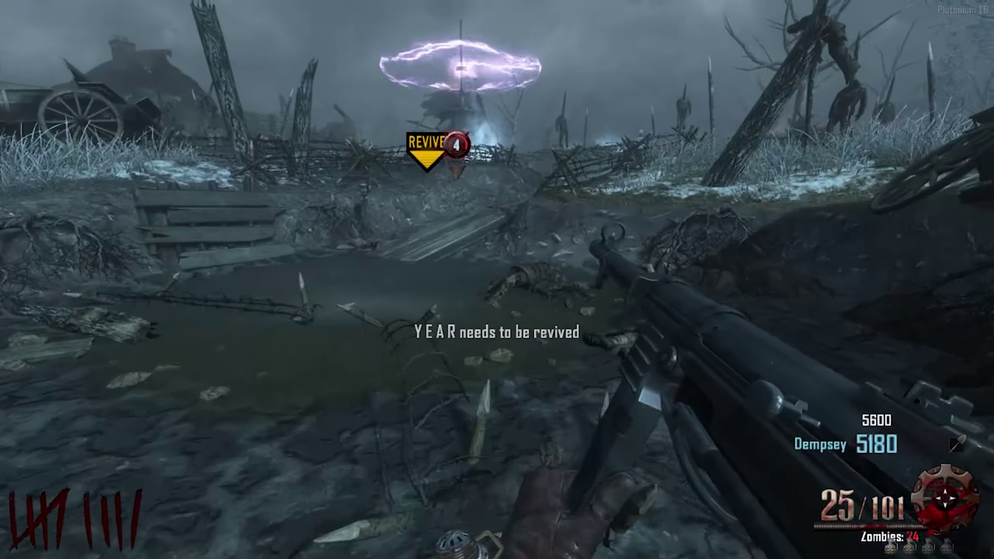
key(r)
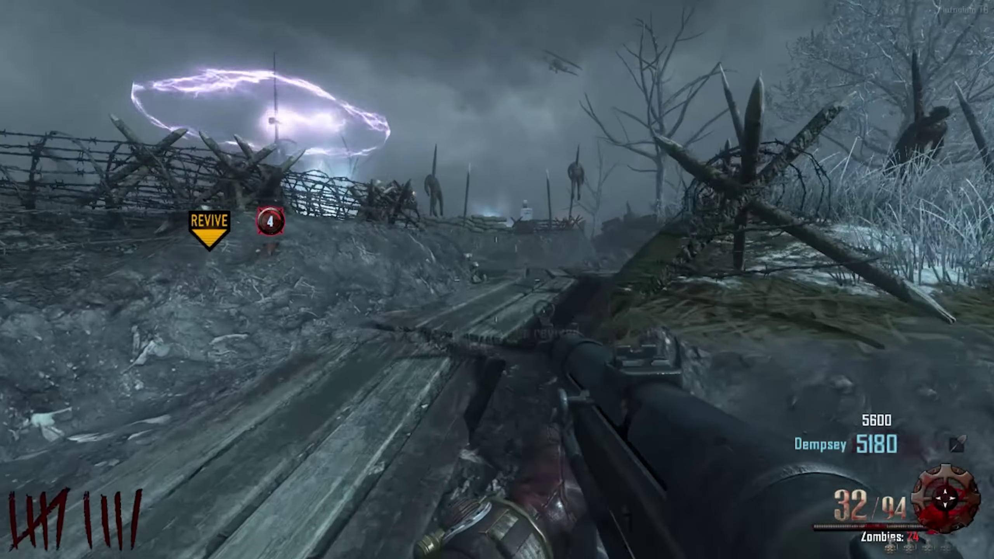
click(497, 280)
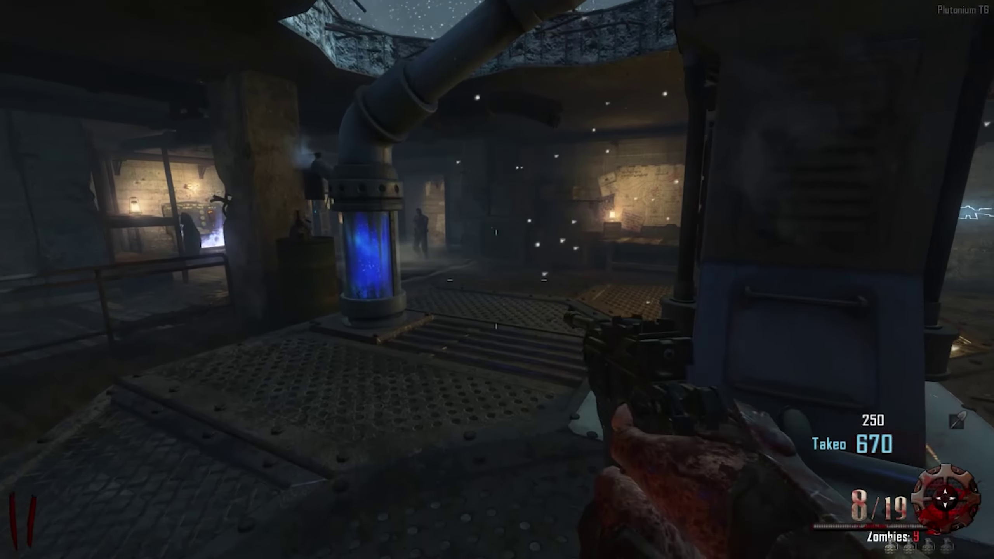
Play as Takeo, reloading and firing into hordes until Game Over at round 18
key(w)
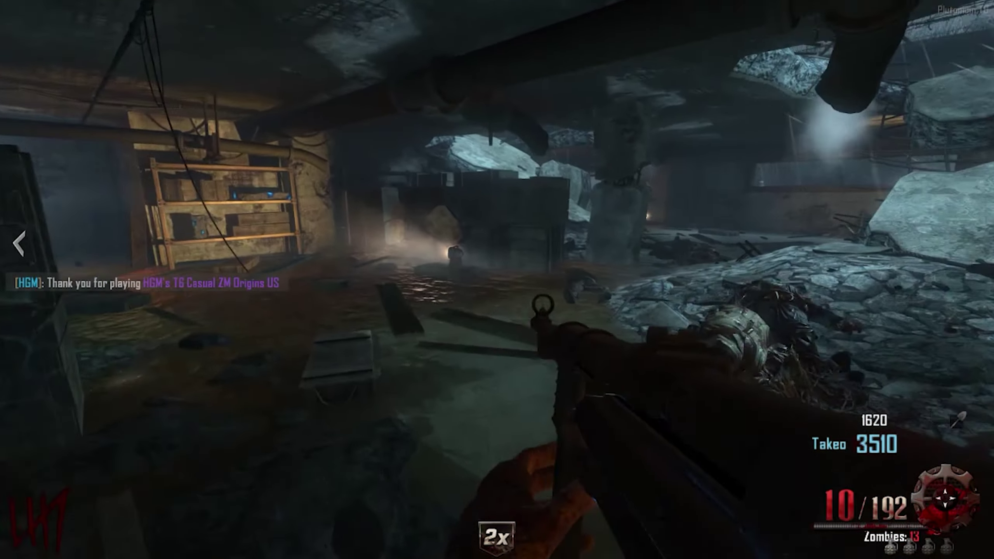
key(r)
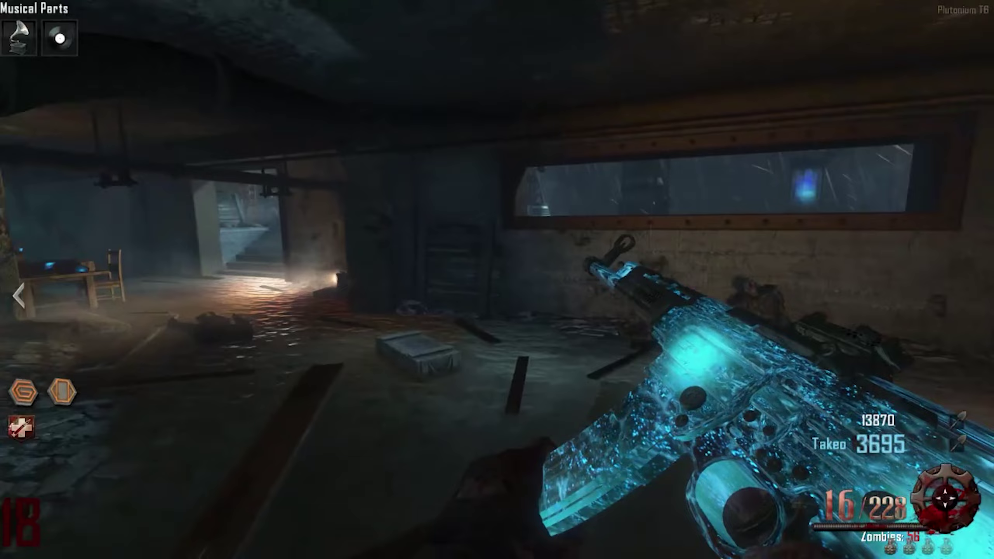
click(498, 280)
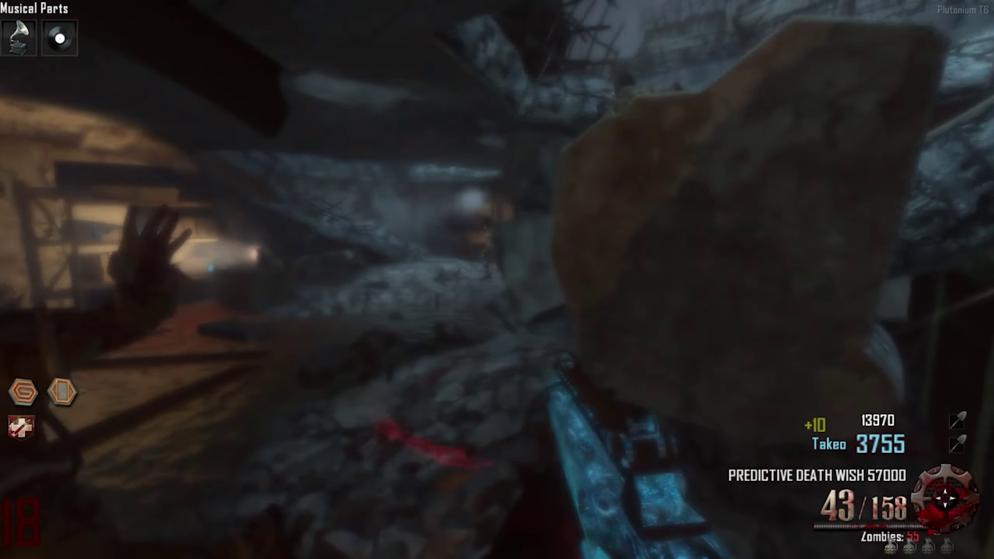
click(497, 280)
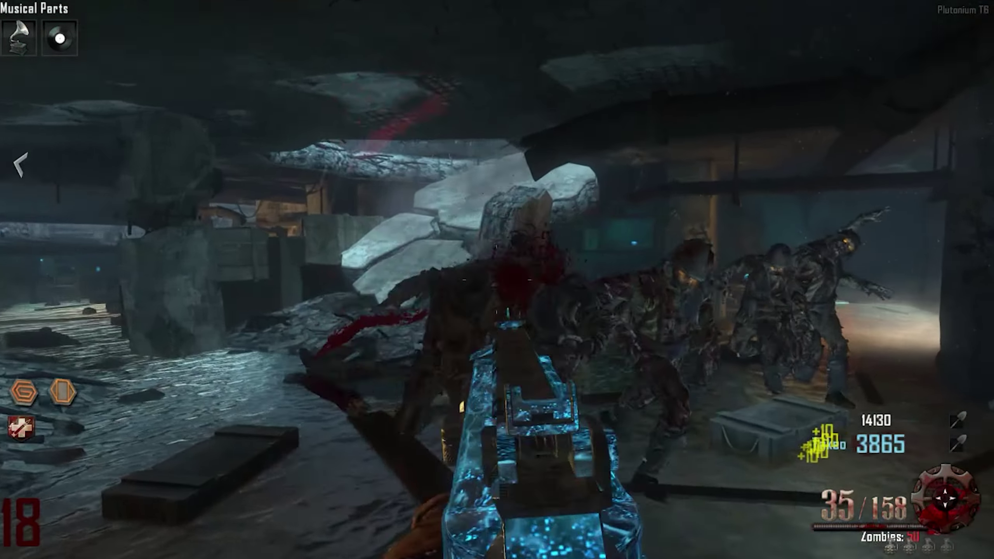
Keep firing the Mauser pistol while downed
click(497, 280)
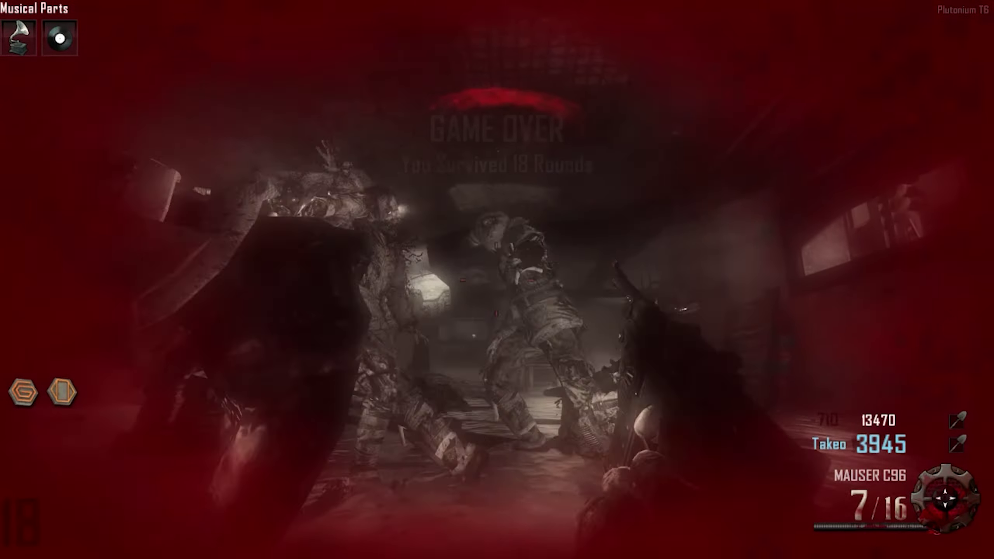
click(497, 280)
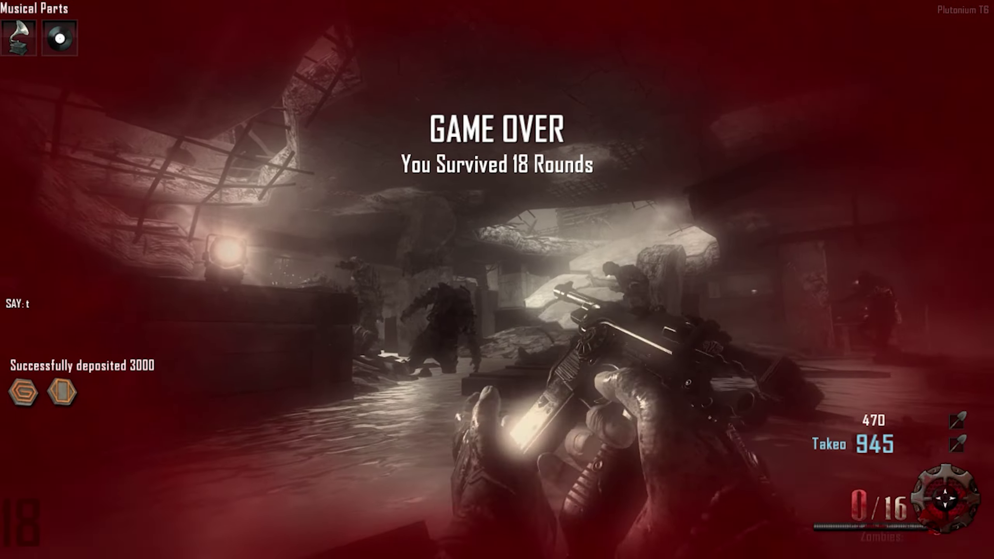